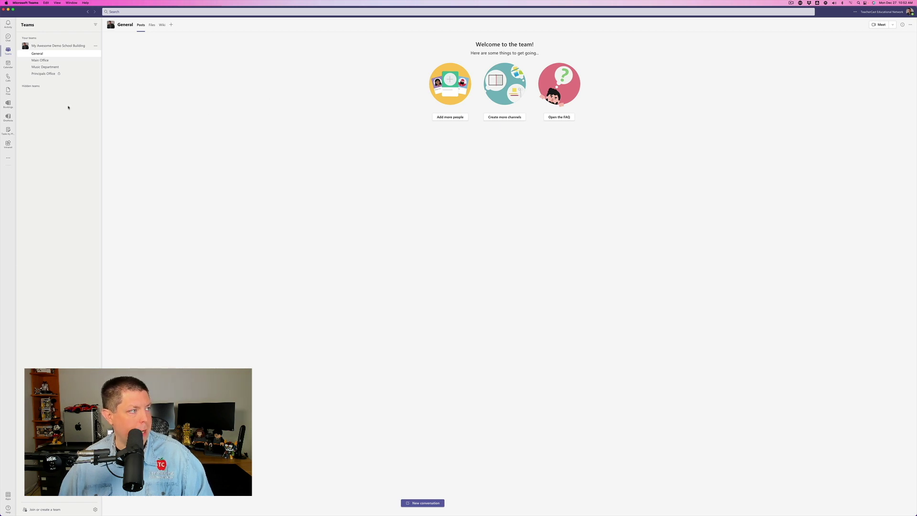
Add Google Drive as cloud storage for Teams files and allow Microsoft apps & services to access the Google account
click(12, 90)
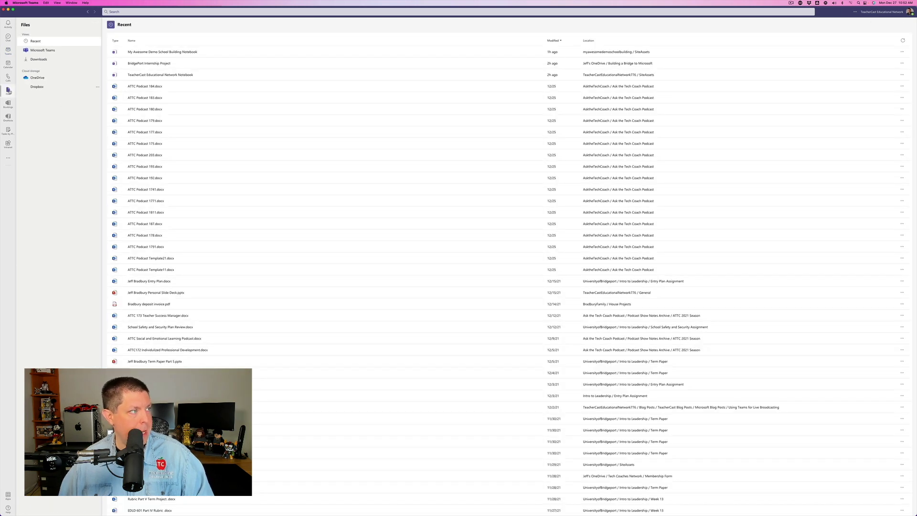
click(45, 51)
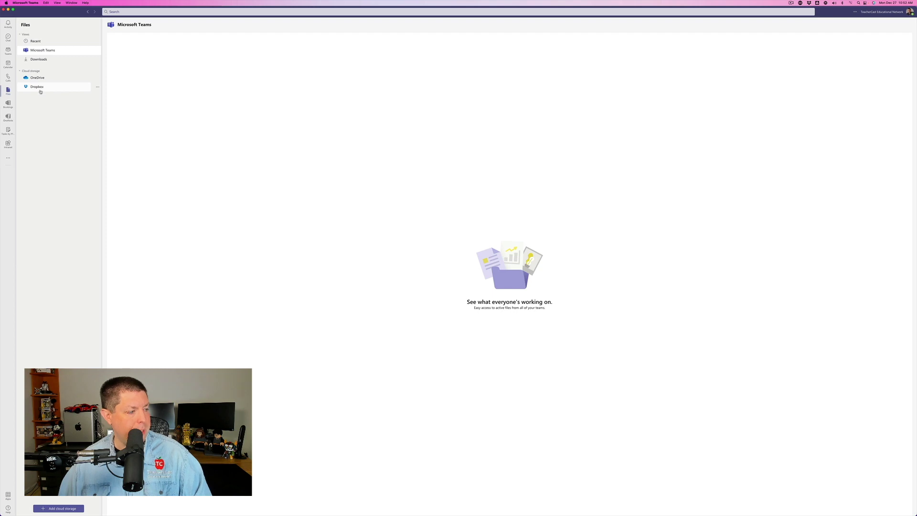
click(74, 507)
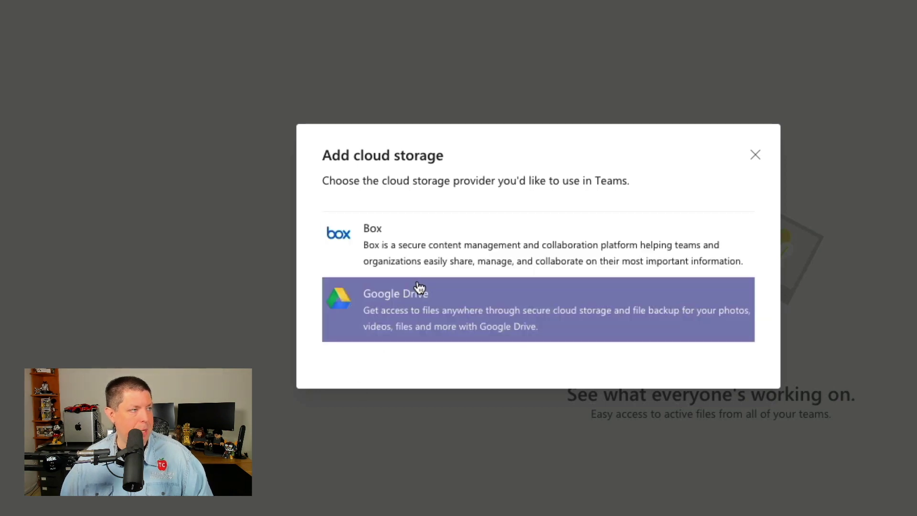
click(556, 297)
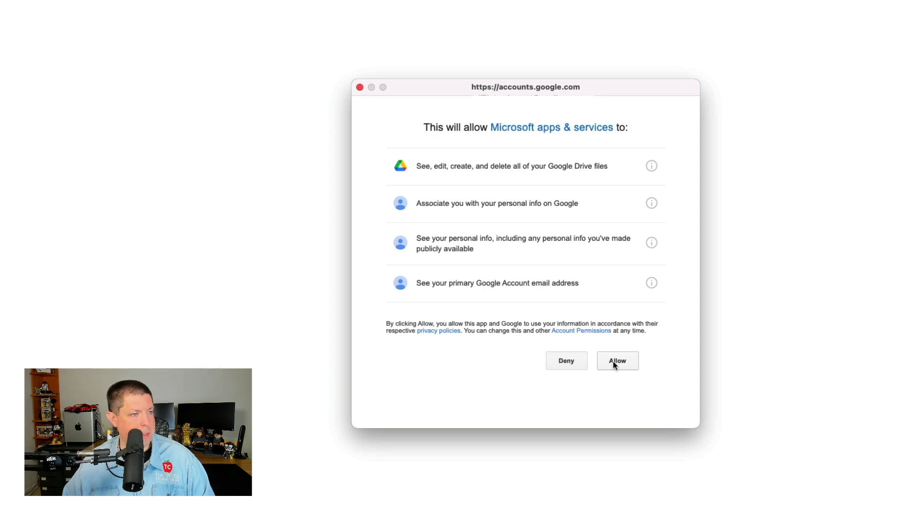
click(616, 362)
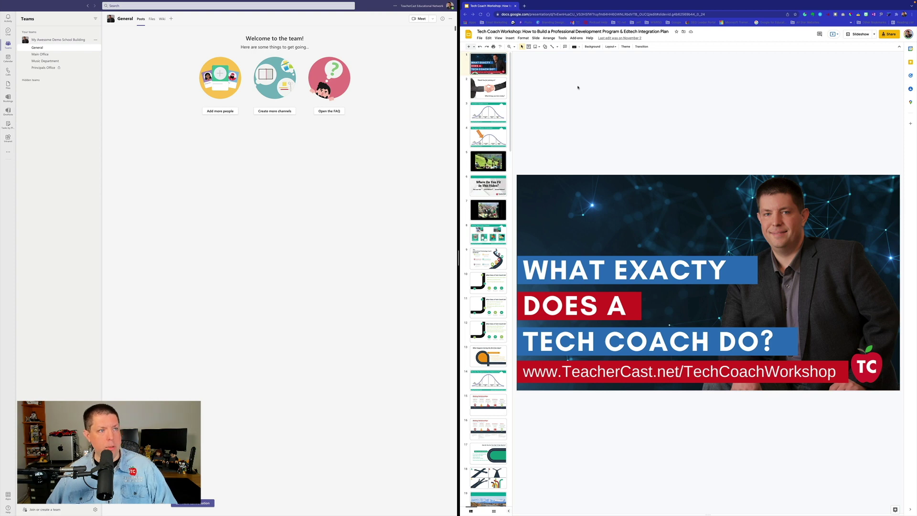
Copy the sharing link of the Tech Coach Workshop presentation in Google Slides
click(810, 36)
click(891, 35)
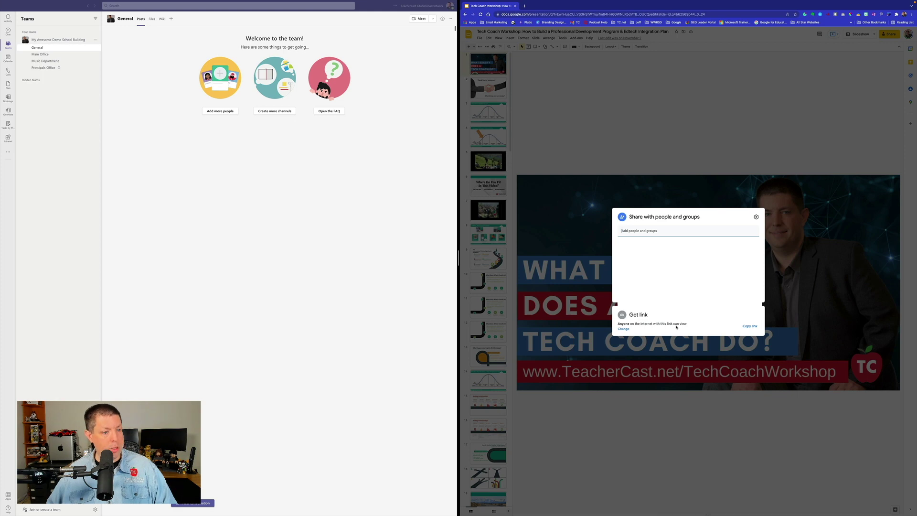
click(753, 327)
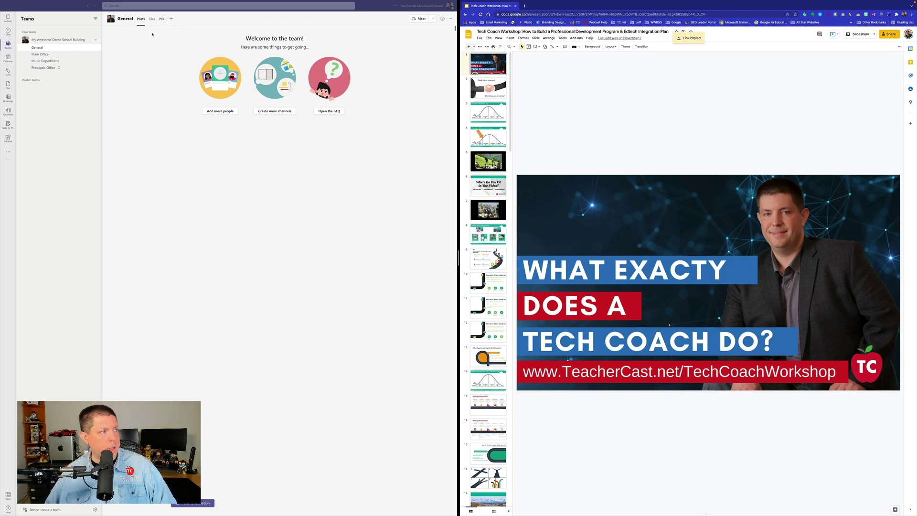
Add the copied link to the General channel as a Website tab named My Presentation without a channel post, and view the tab
click(172, 19)
click(172, 19)
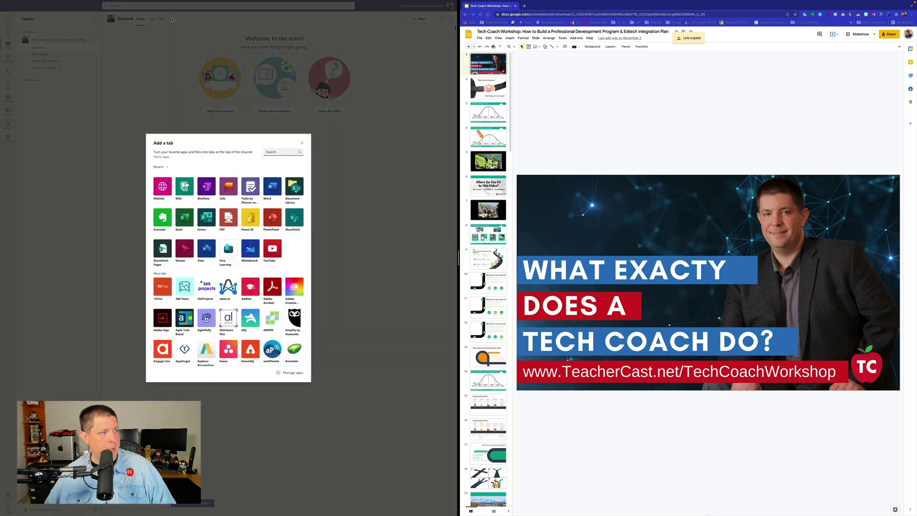
click(162, 186)
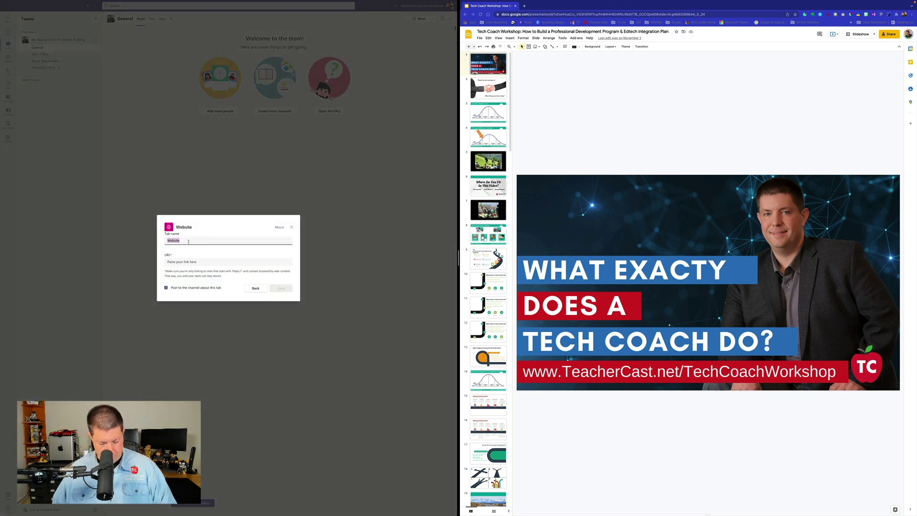
text(My Presentation)
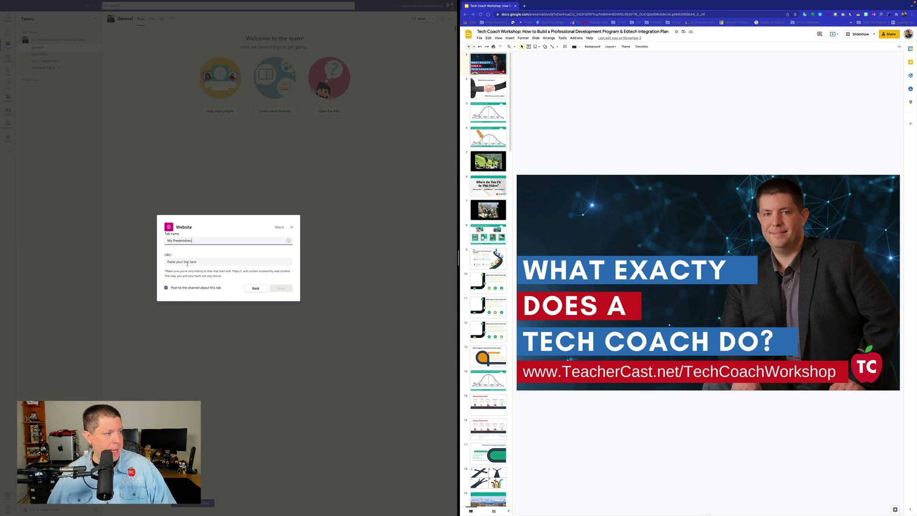
click(188, 264)
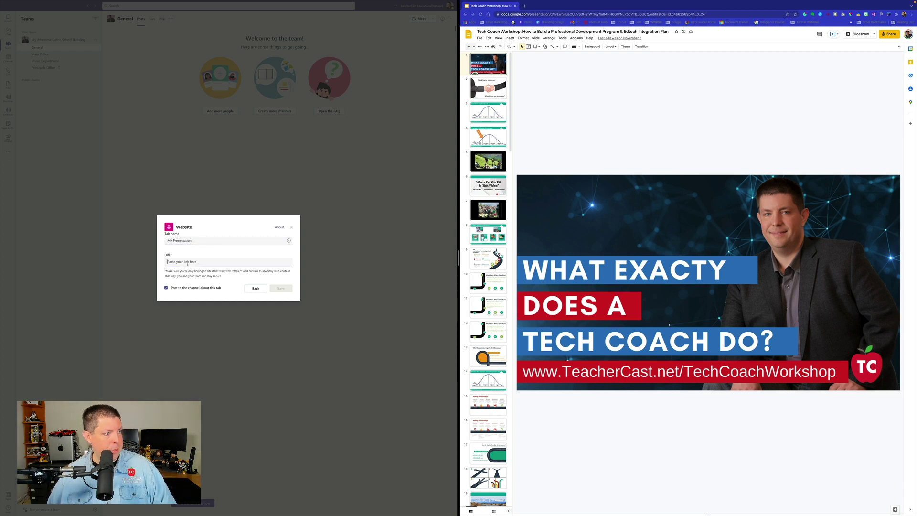
key(ctrl+v)
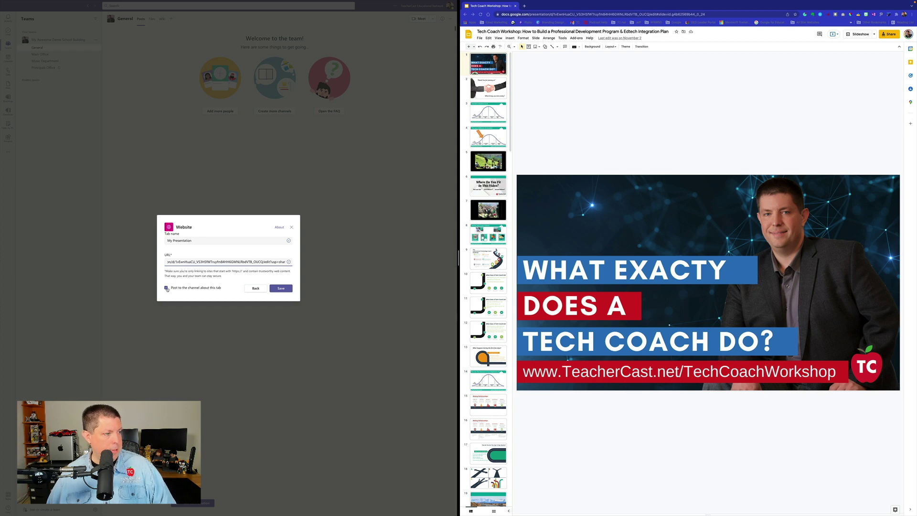
click(167, 288)
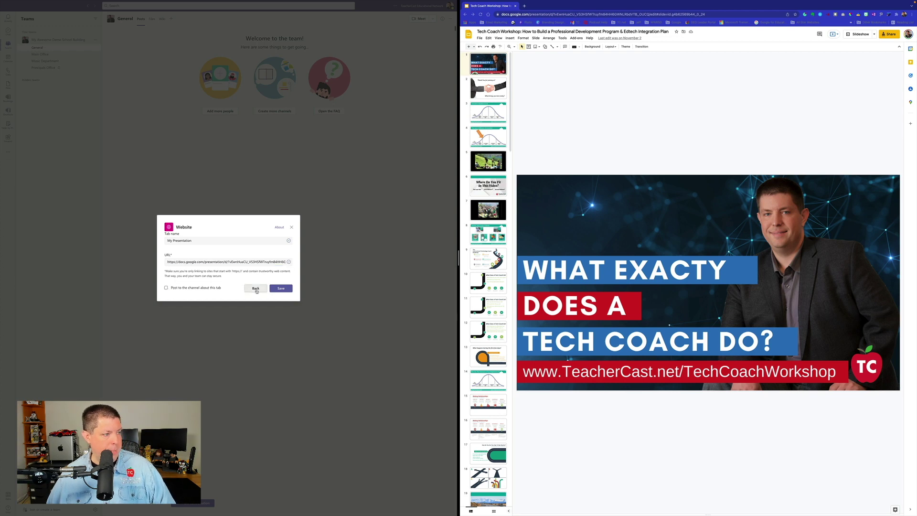
click(281, 289)
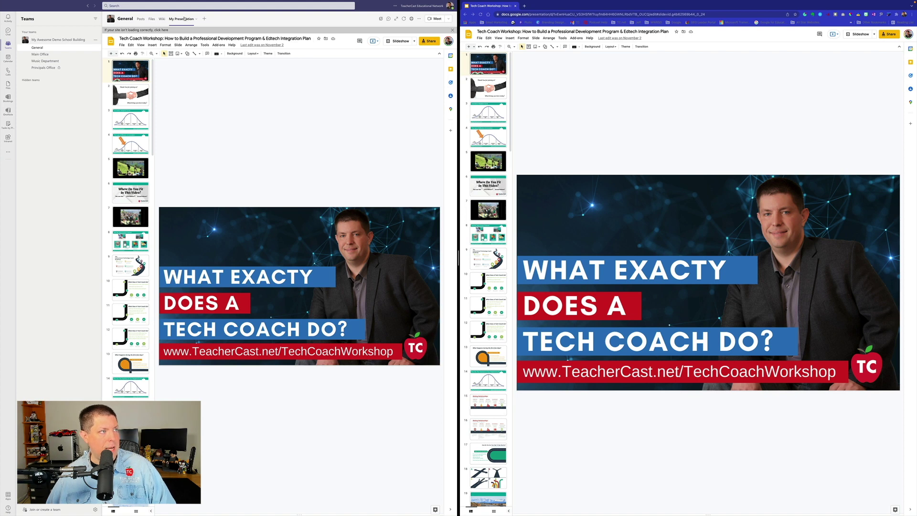
click(142, 20)
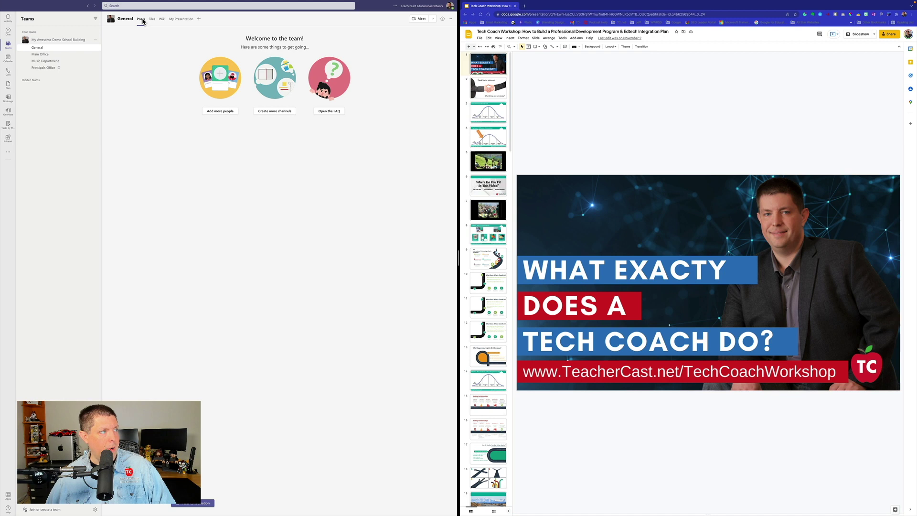
click(180, 19)
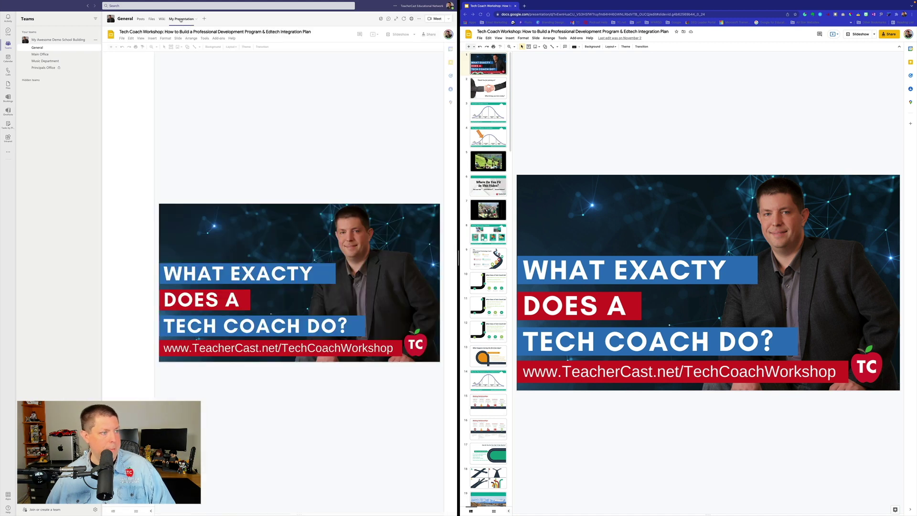
Copy the publish-to-the-web link of the Tech Coach Workshop presentation in Google Slides
click(619, 133)
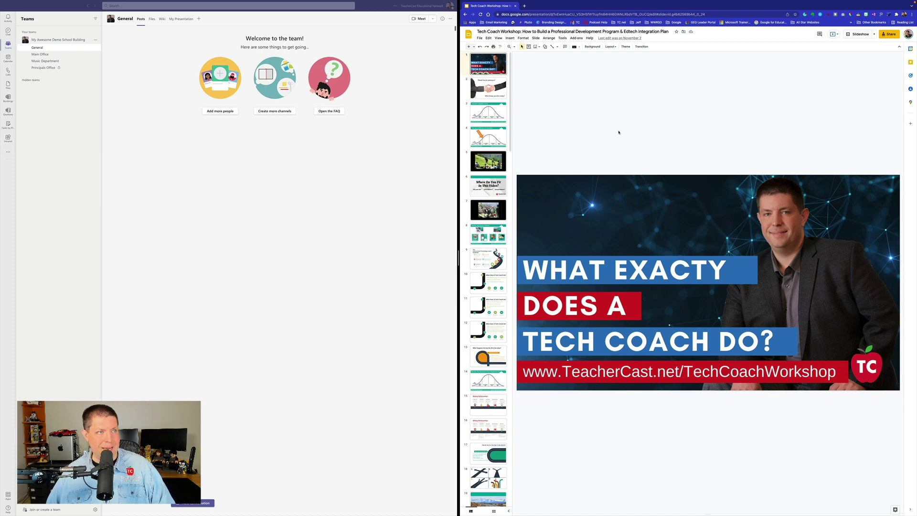
click(480, 38)
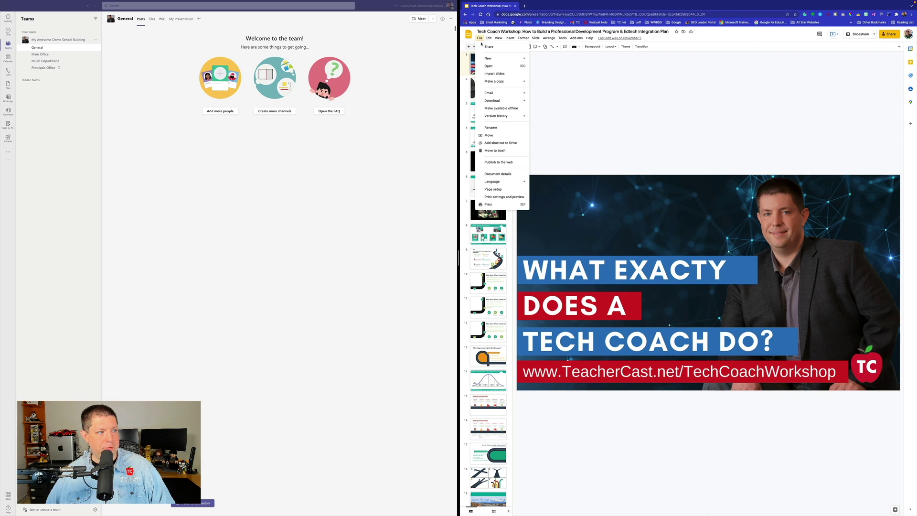
click(495, 162)
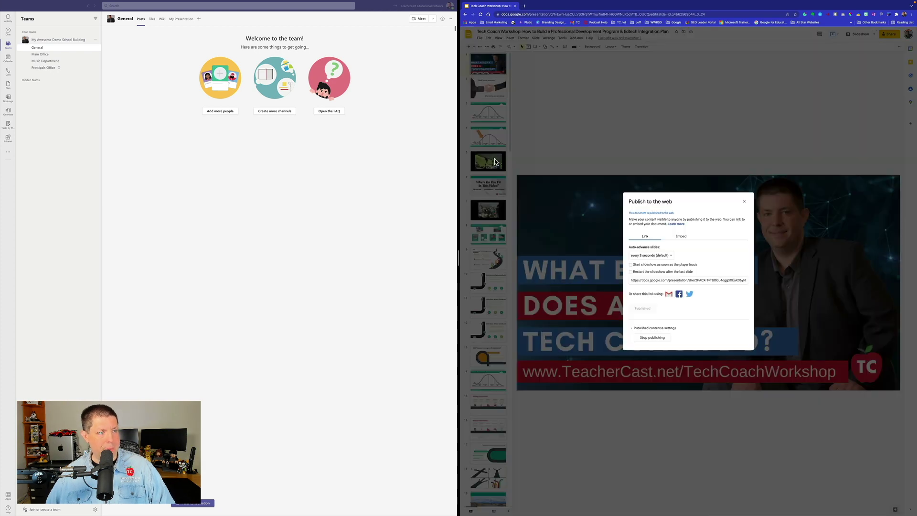
click(644, 280)
click(645, 279)
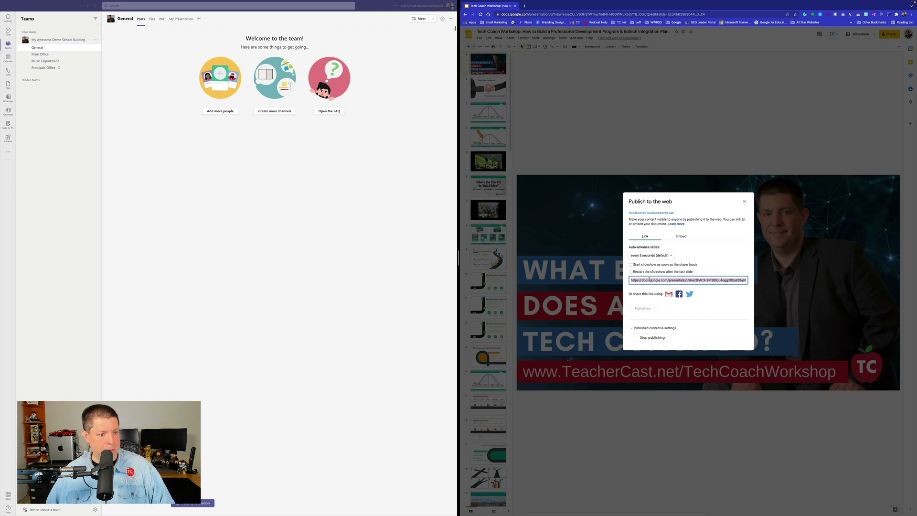
click(745, 201)
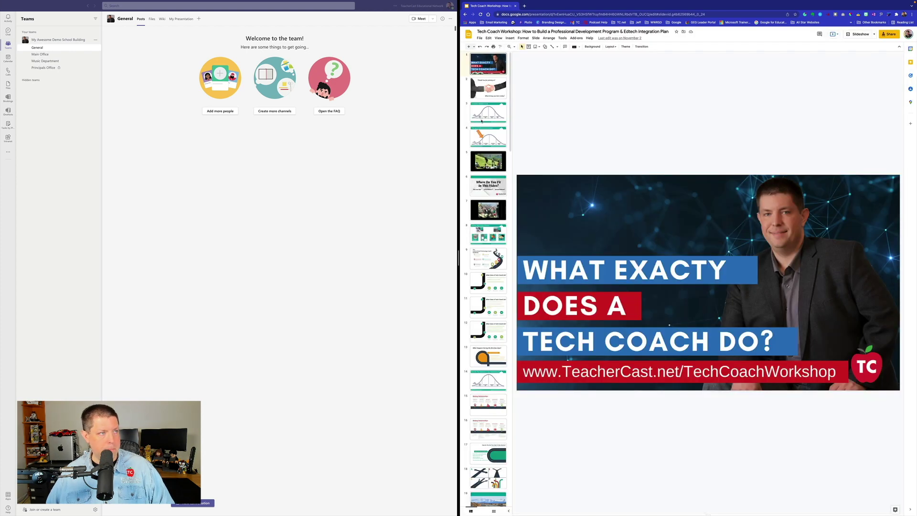
Add the published link to the General channel in Teams as a Website tab named My Presentation 2, without posting about it
click(200, 19)
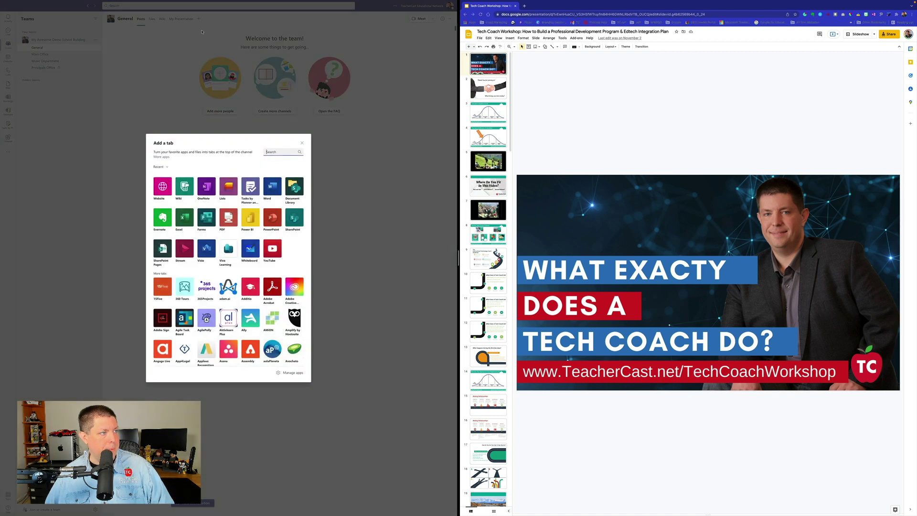
click(195, 197)
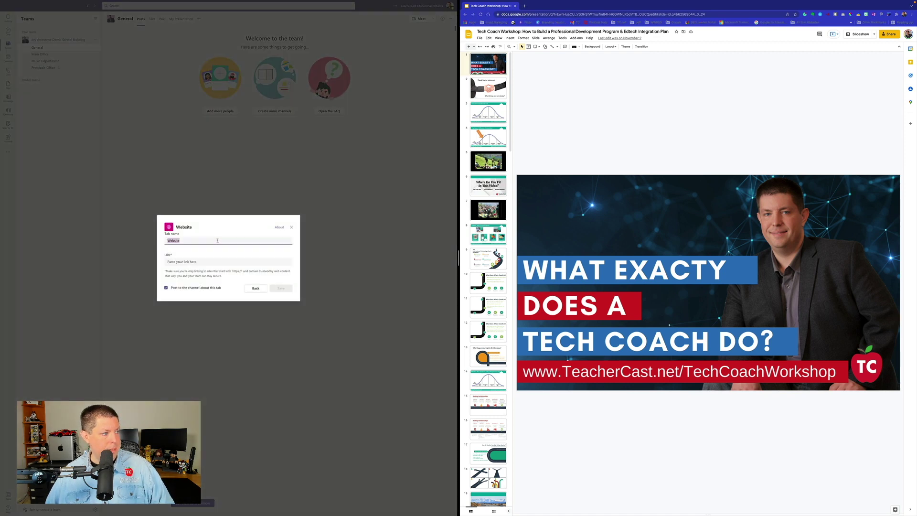
text(My)
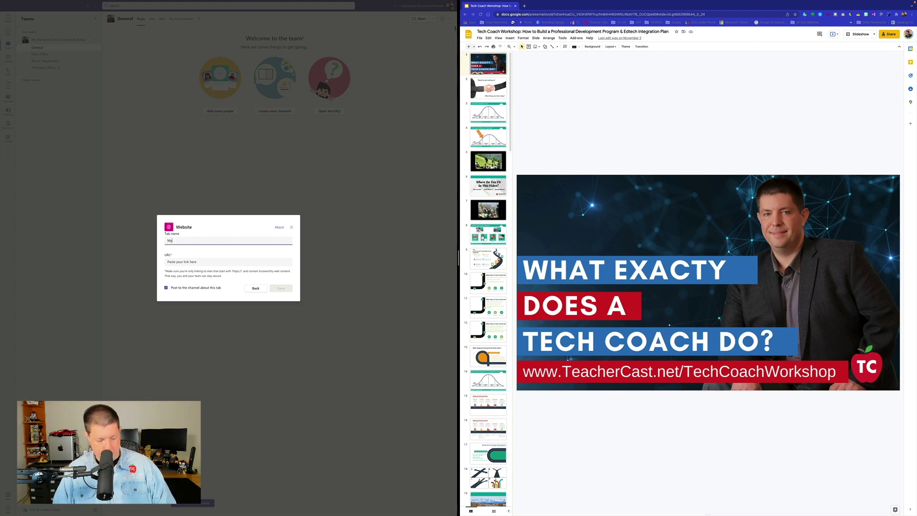
text( Presentation 2)
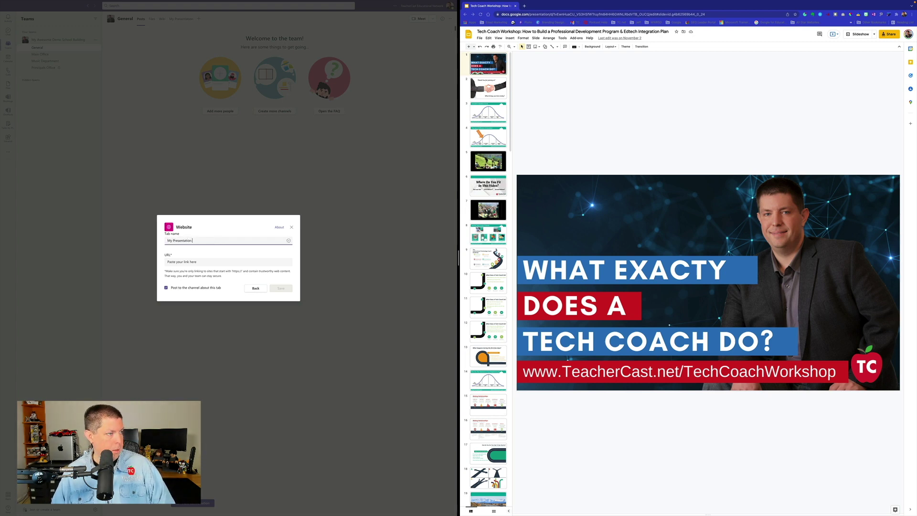
click(215, 260)
key(super+v)
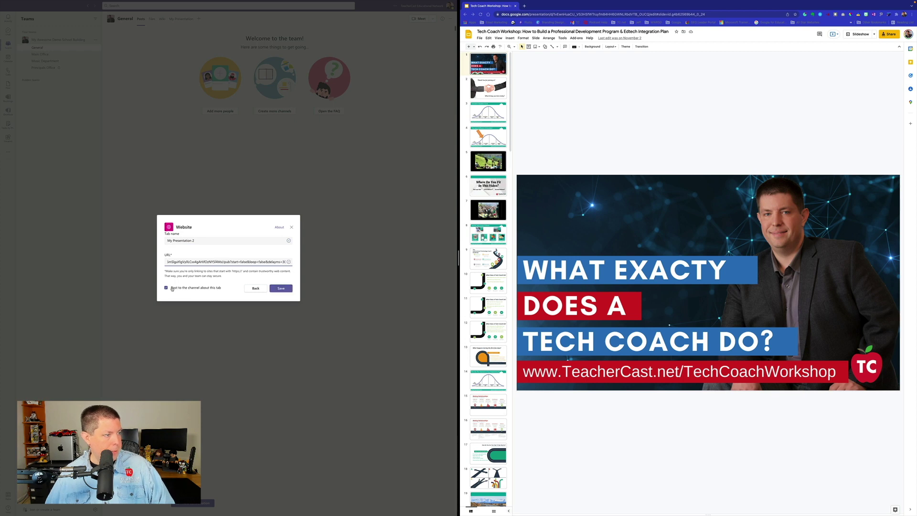
click(171, 288)
click(281, 288)
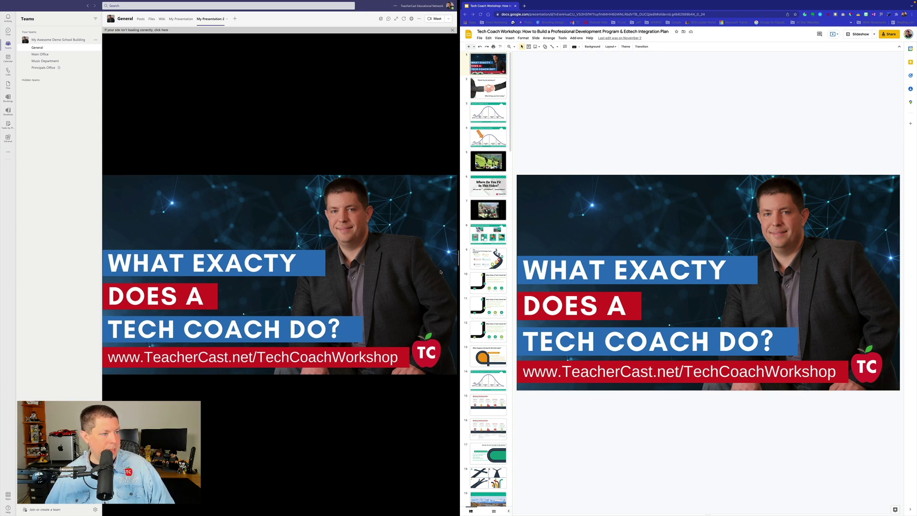
Page through the slides of the published presentation in the My Presentation 2 tab
click(441, 272)
click(441, 272)
click(144, 248)
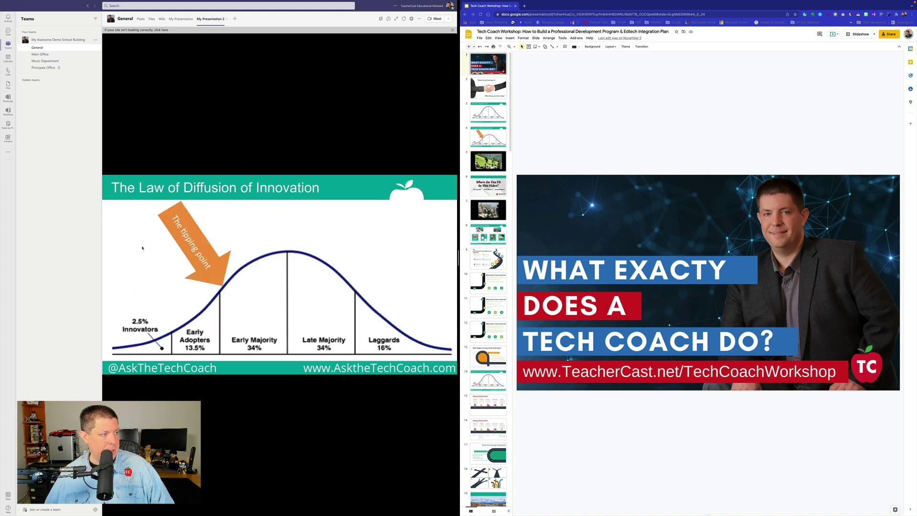
click(421, 255)
click(426, 255)
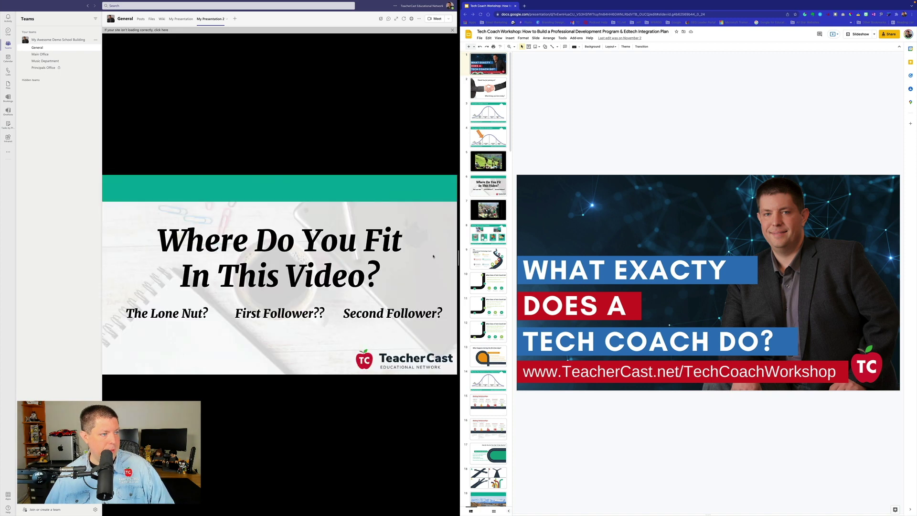
click(433, 256)
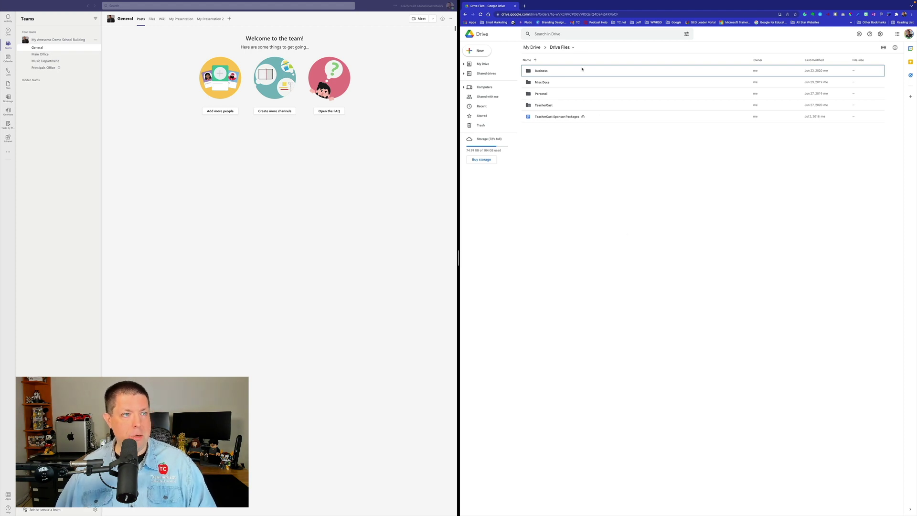
Copy the link of the Drive Files folder in Google Drive, keeping its access set to Restricted
click(569, 48)
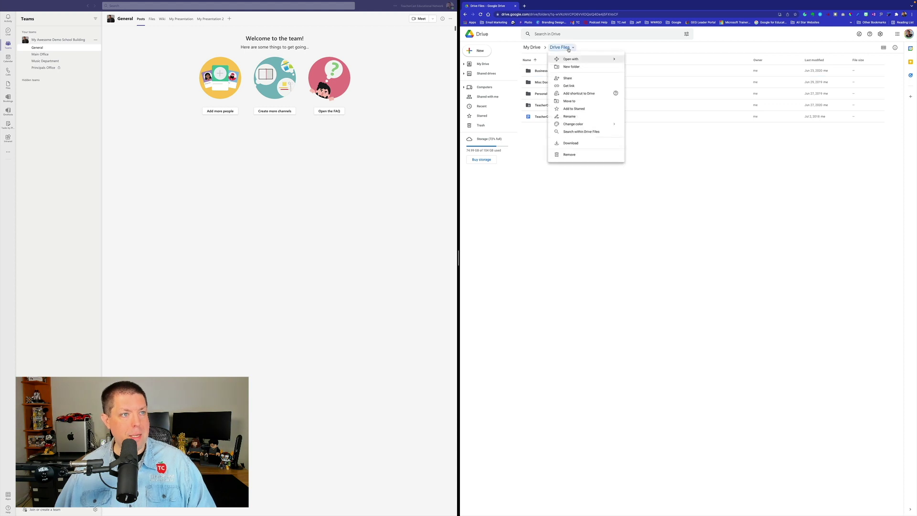
click(572, 86)
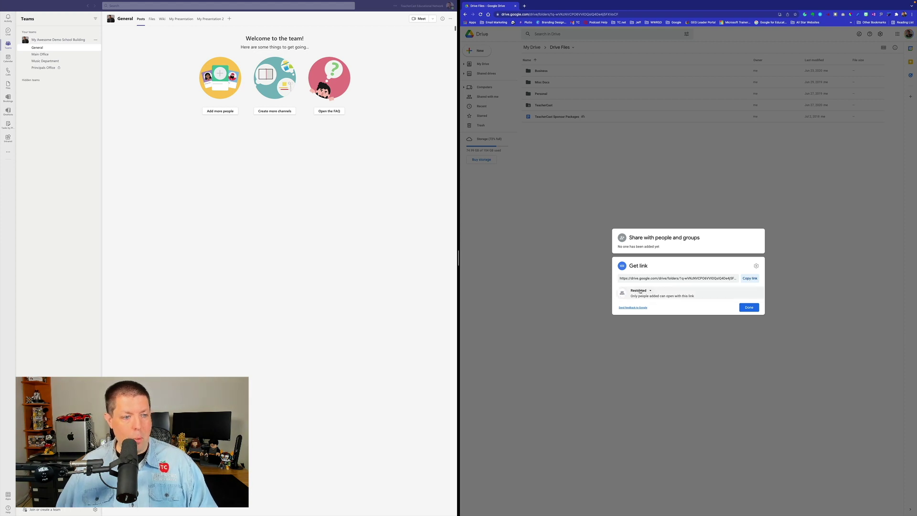
click(640, 291)
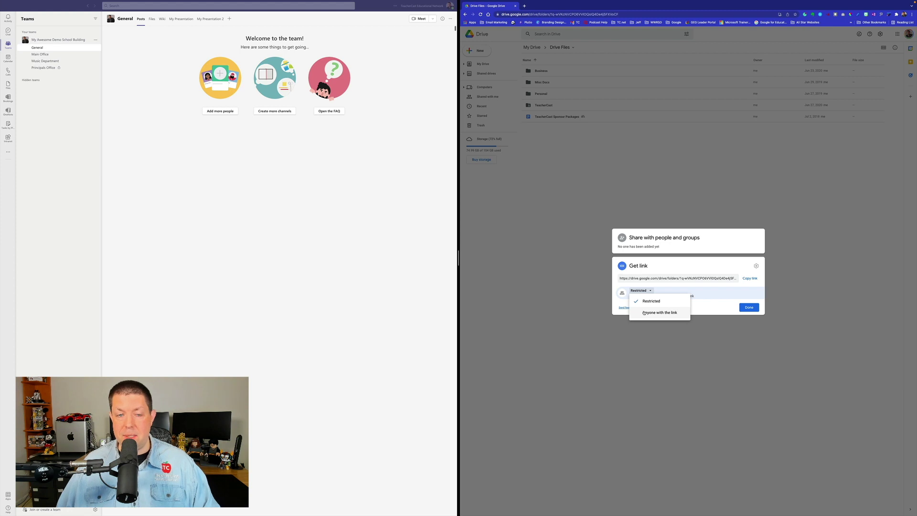
click(645, 303)
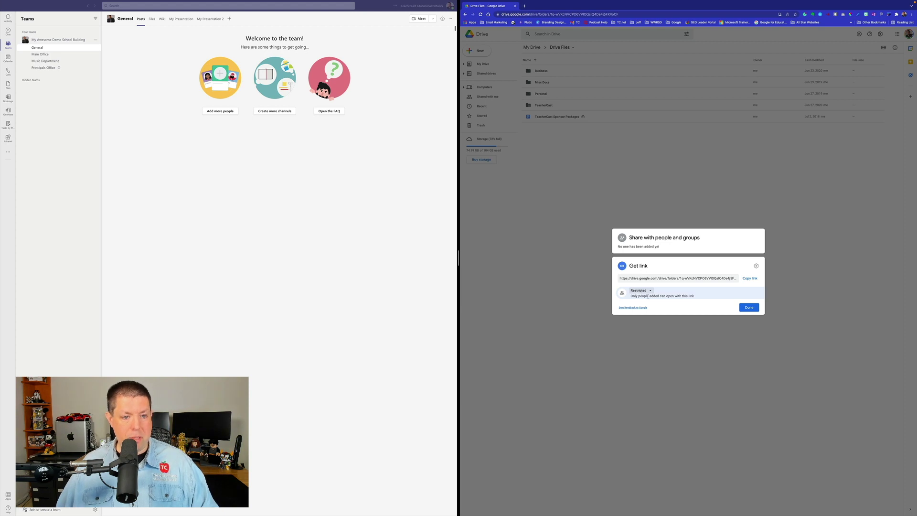
click(750, 281)
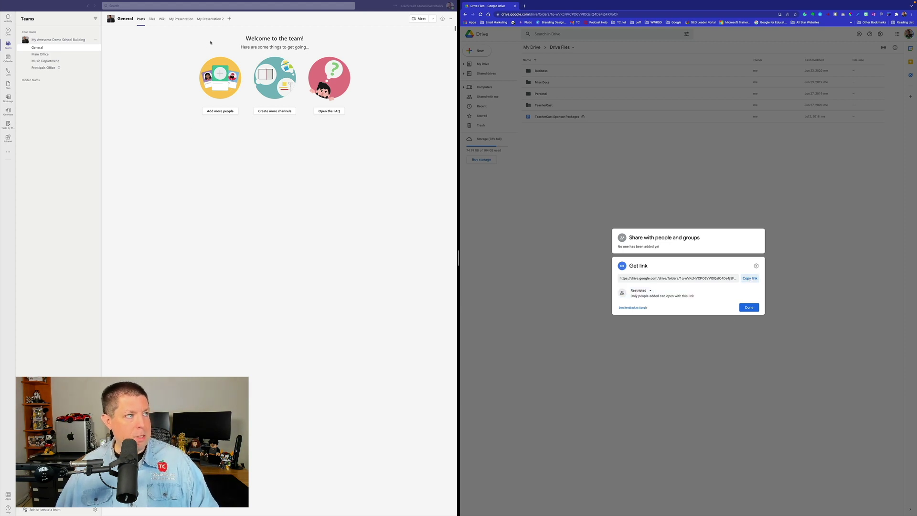
Add the folder link to the General channel in Teams as a Website tab named Google Drive Folder, without posting about it
click(230, 19)
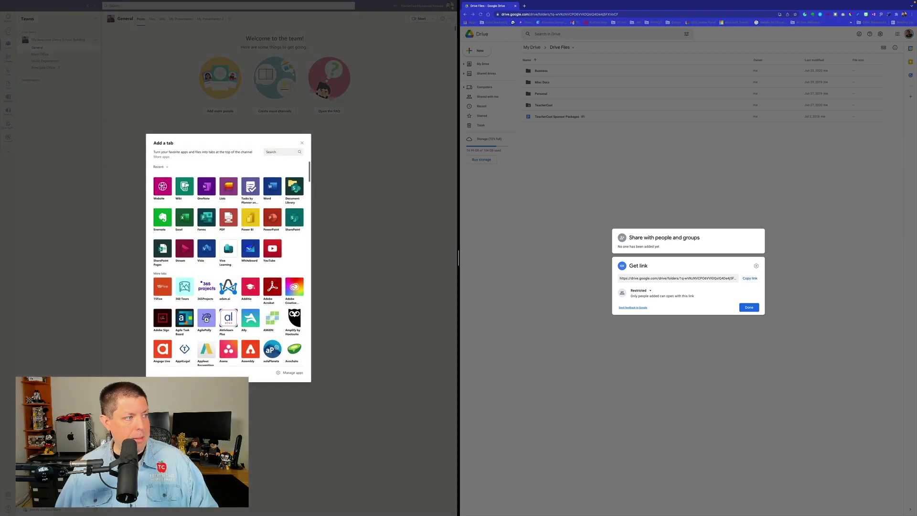
click(165, 199)
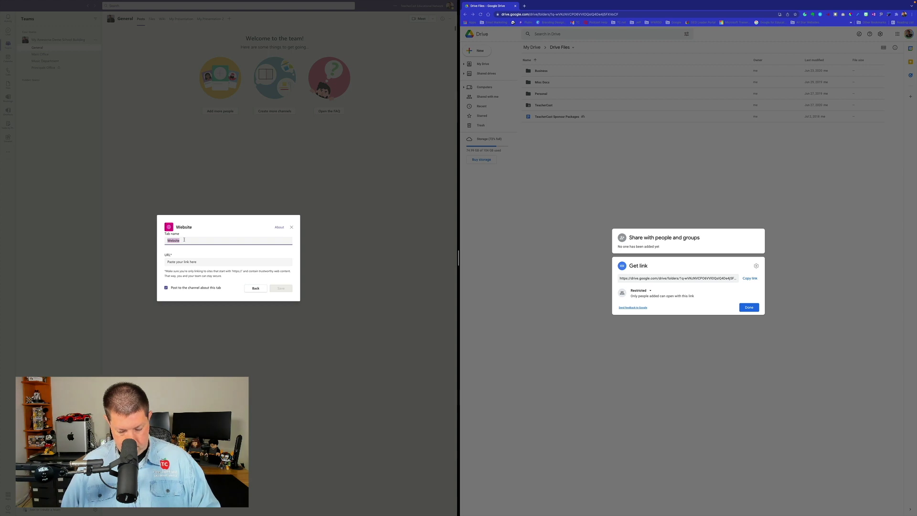
text(Google Drive Folder)
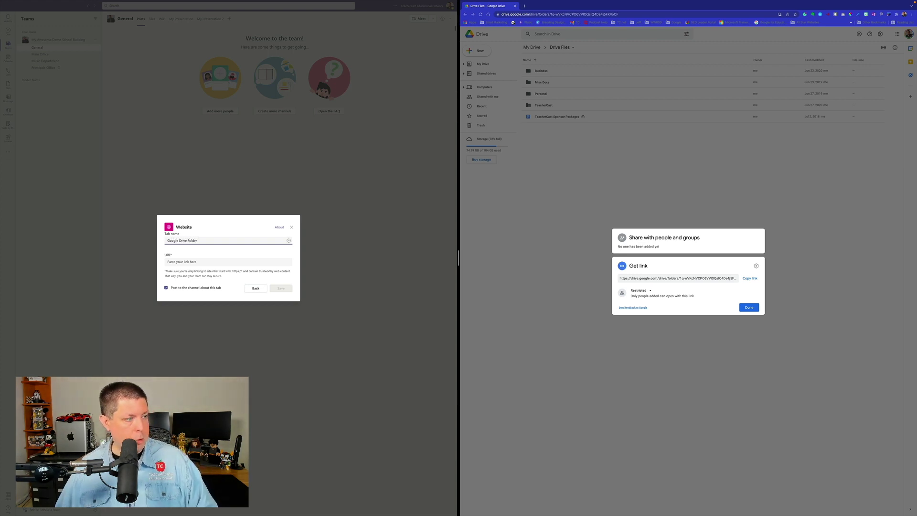
click(184, 261)
key(super+v)
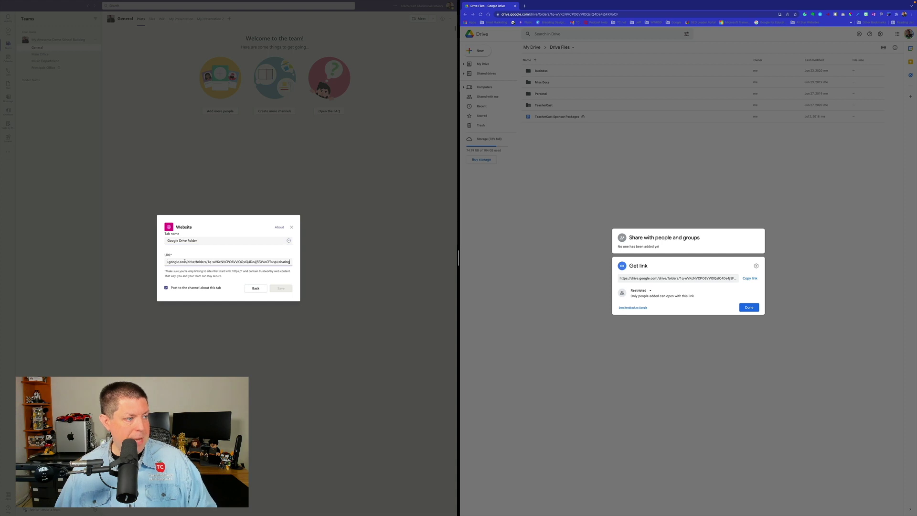
click(166, 288)
click(284, 289)
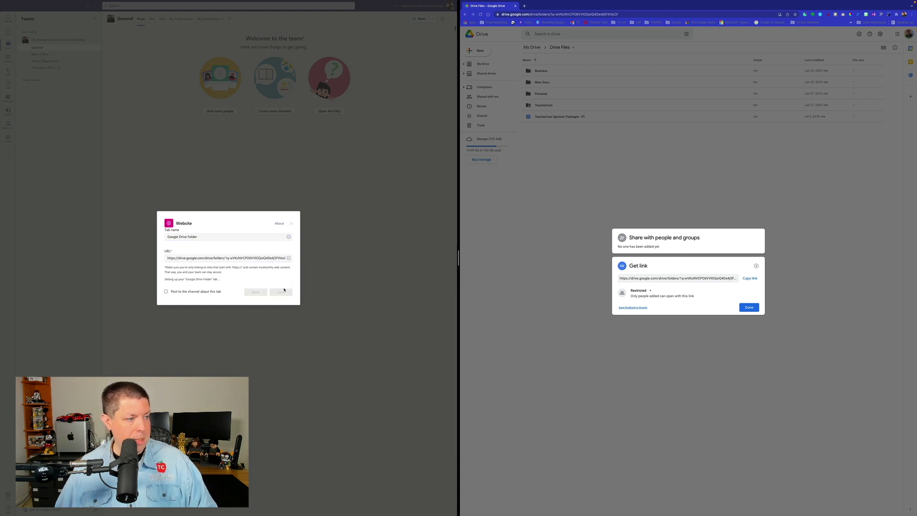